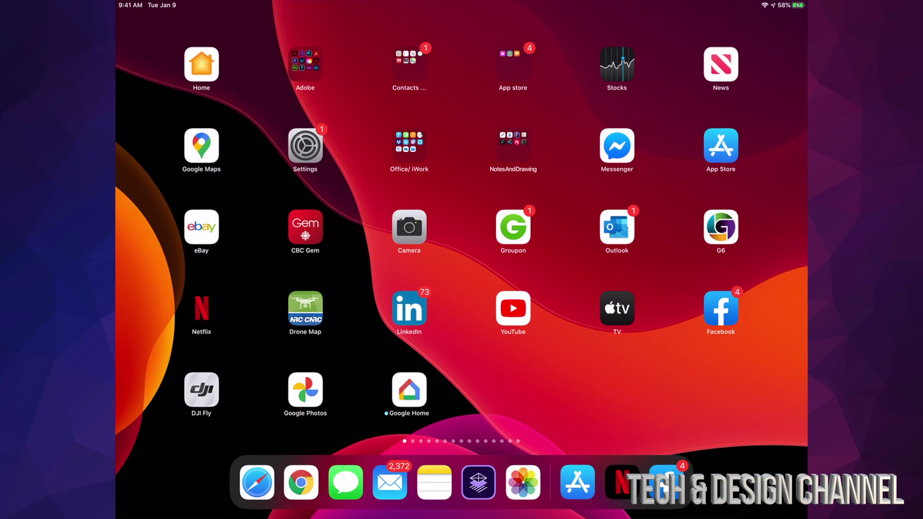
- Launch Settings from the Home Screen so it lands on General
{"action": "left_click", "coordinate": [305, 148]}
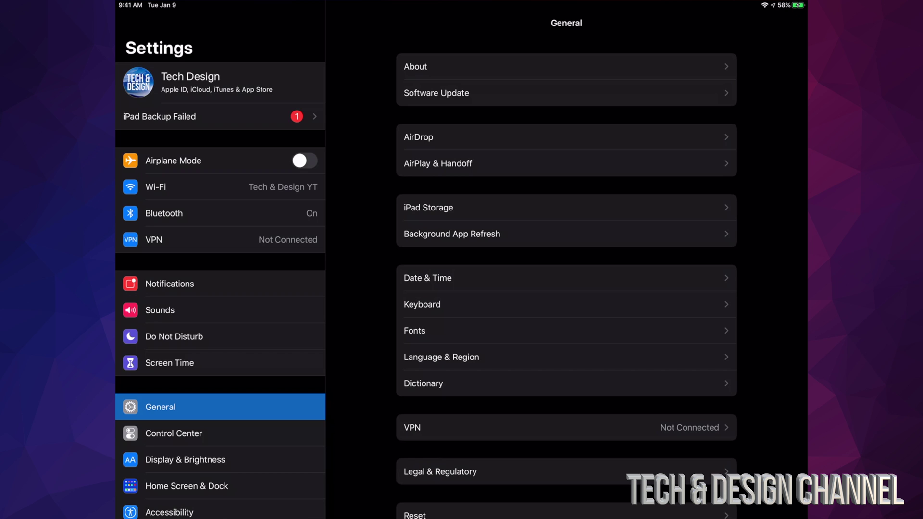
- Go to Software Update, which offers iPadOS 14 (2.21 GB)
{"action": "left_click", "coordinate": [566, 93]}
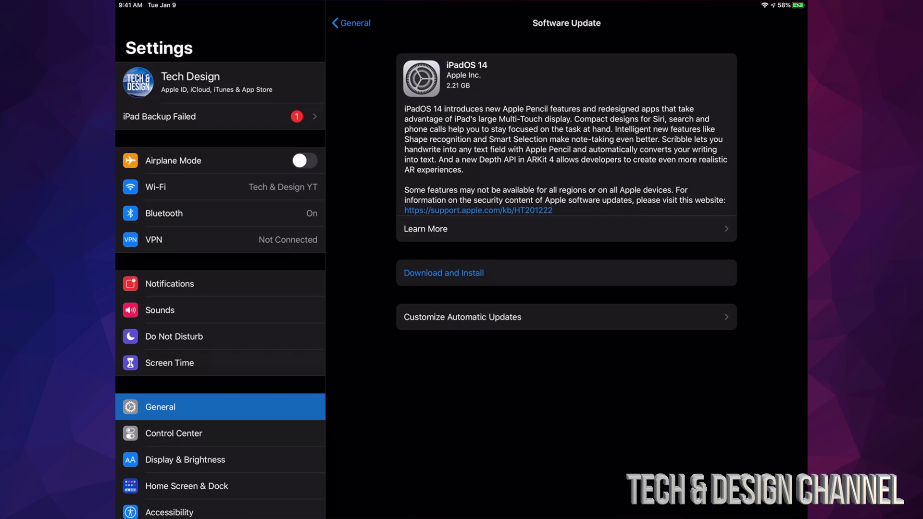
- Request Download and Install for iPadOS 14 and agree to the terms and conditions twice
{"action": "left_click", "coordinate": [444, 272]}
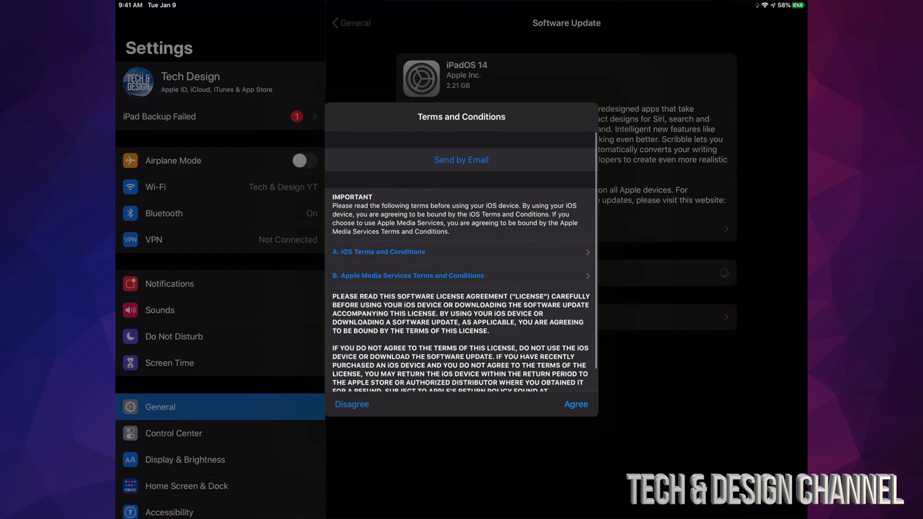
{"action": "left_click", "coordinate": [575, 403]}
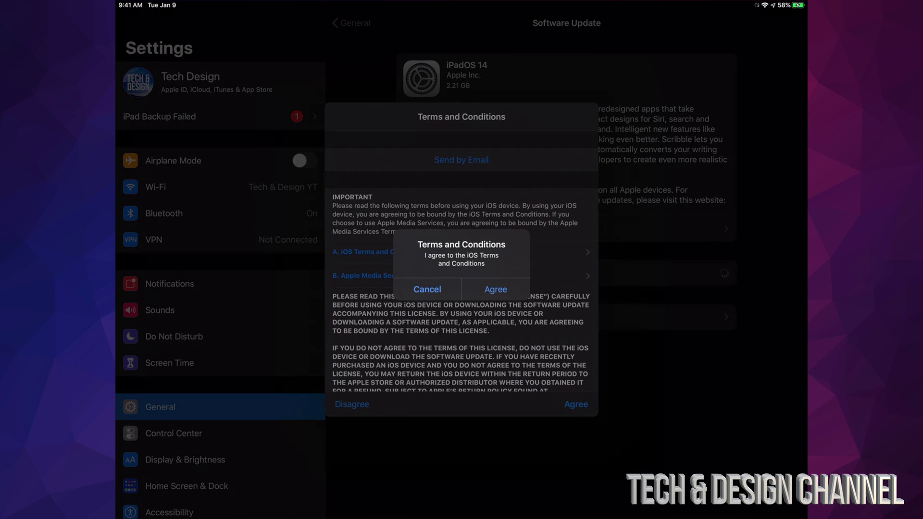
{"action": "left_click", "coordinate": [495, 289]}
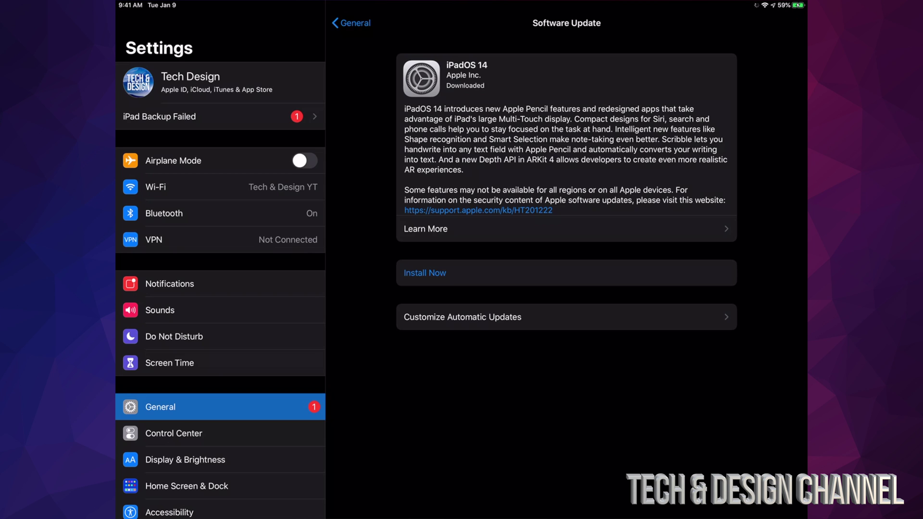
- Choose Install Now so the downloaded iPadOS 14 update installs and the iPad restarts
{"action": "left_click", "coordinate": [425, 273]}
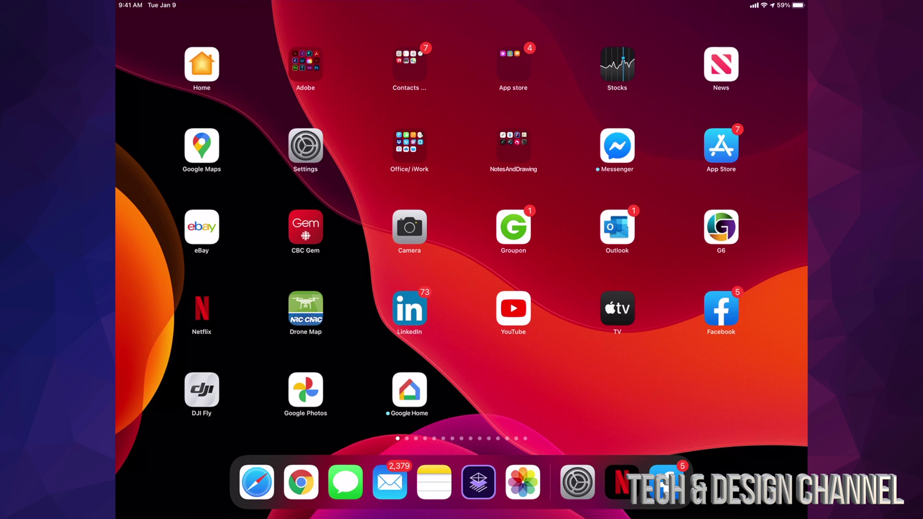
- Return to Settings > General > Software Update showing iPadOS 14.0, software up to date
{"action": "left_click", "coordinate": [306, 146]}
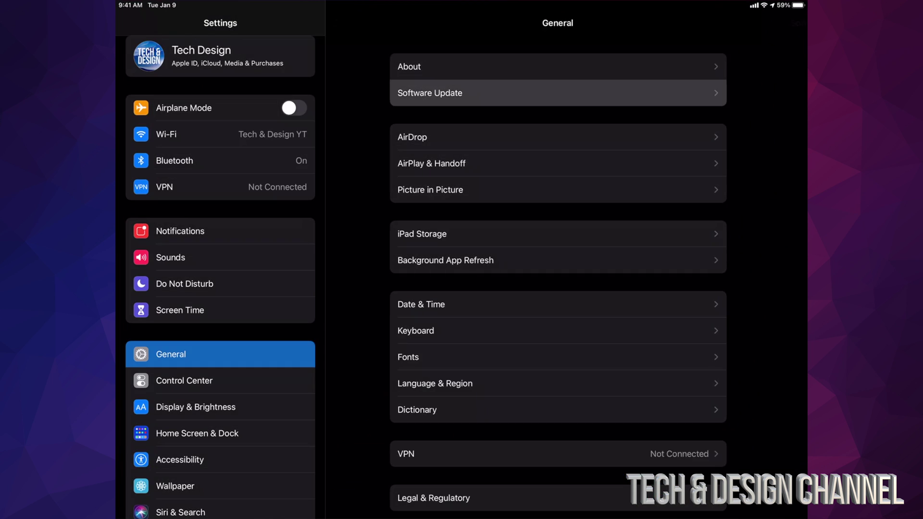
{"action": "left_click", "coordinate": [555, 91]}
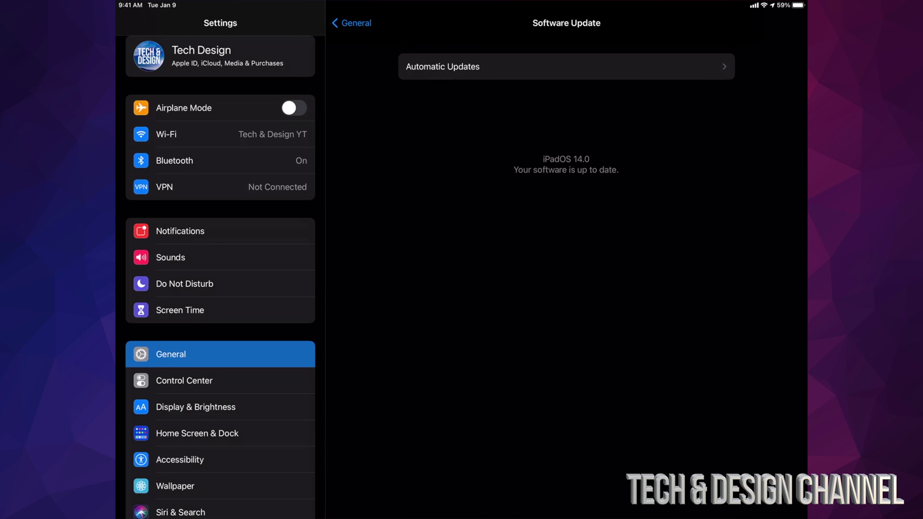